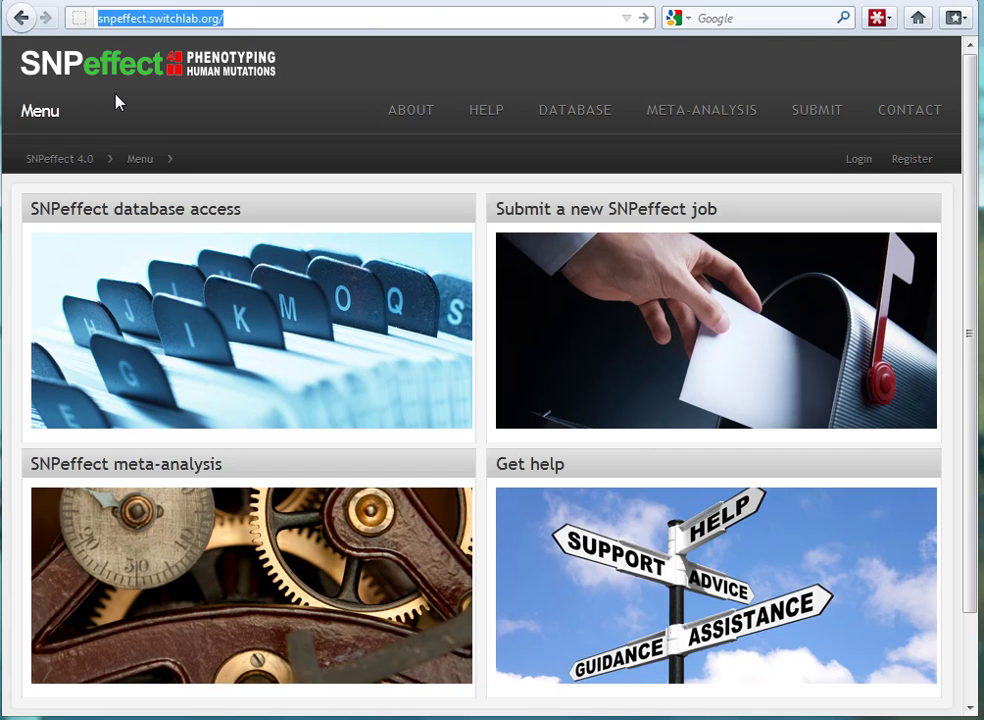
# Open the About page and scroll to the methodology pipeline diagram and back to the top.
pyautogui.click(239, 20)
pyautogui.moveTo(239, 20); pyautogui.dragTo(76, 18)
pyautogui.click(416, 112)
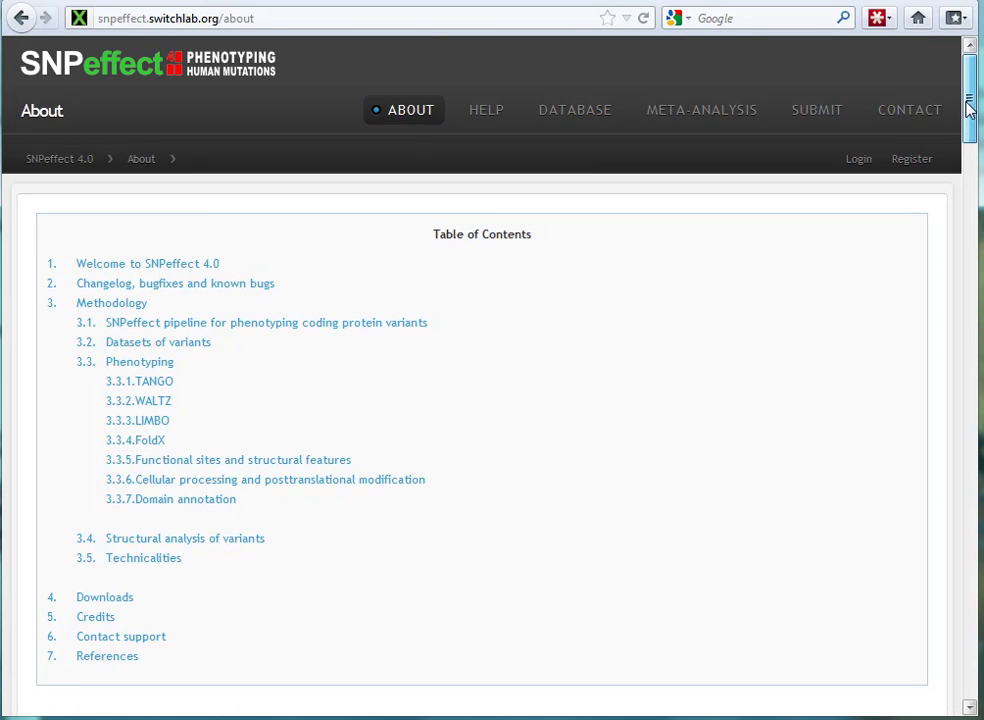
pyautogui.moveTo(969, 108); pyautogui.dragTo(976, 266)
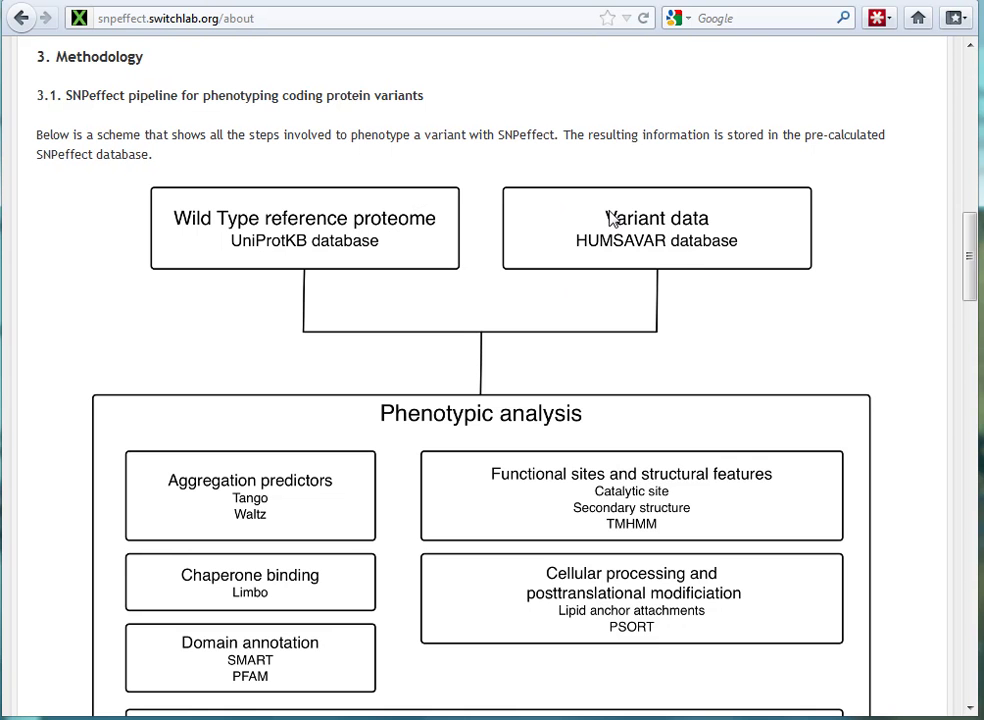
pyautogui.moveTo(973, 259); pyautogui.dragTo(958, 289)
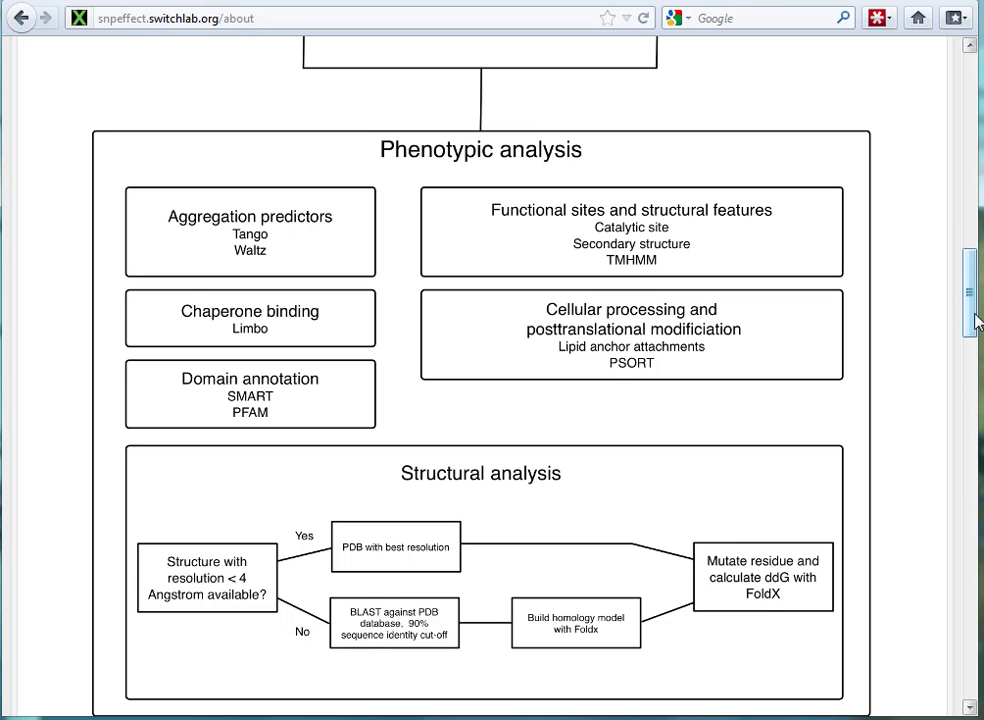
pyautogui.moveTo(975, 320); pyautogui.dragTo(973, 281)
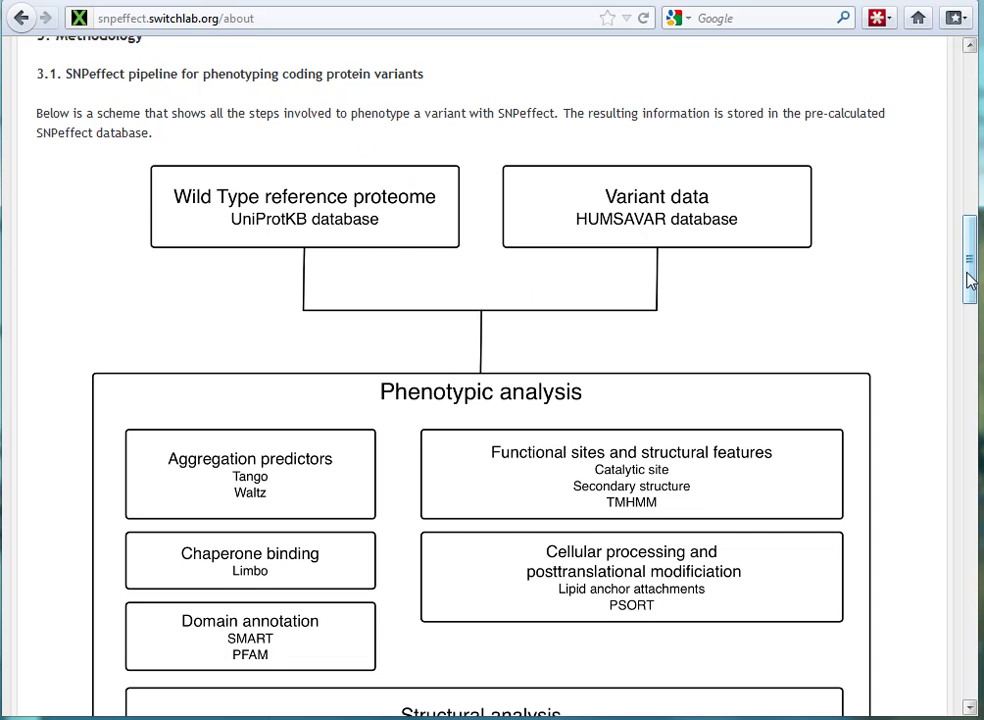
pyautogui.moveTo(968, 279); pyautogui.dragTo(970, 88)
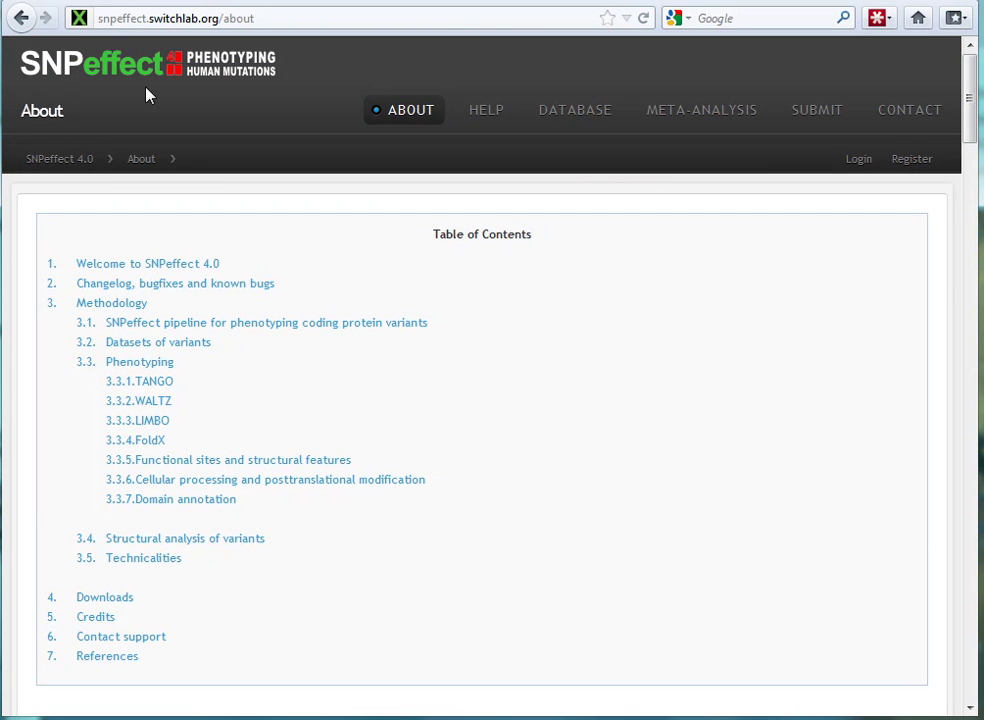
# Go back to the SNPeffect main Menu page via the logo.
pyautogui.click(73, 72)
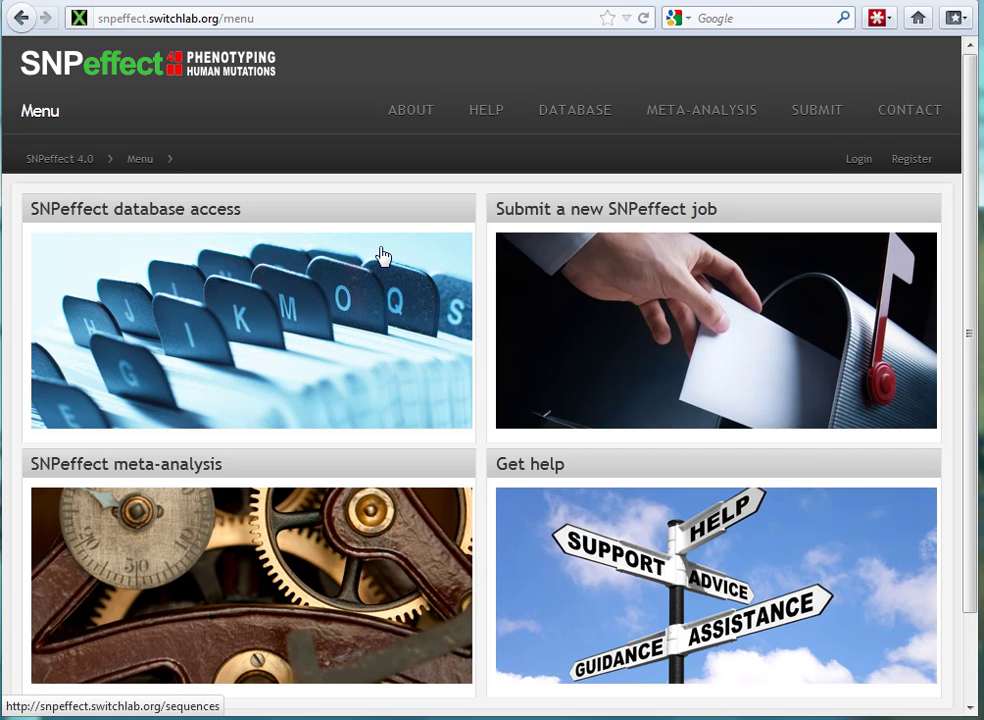
# Open the database Search and browse page and highlight the 63410 mutation total while browsing the table.
pyautogui.click(178, 300)
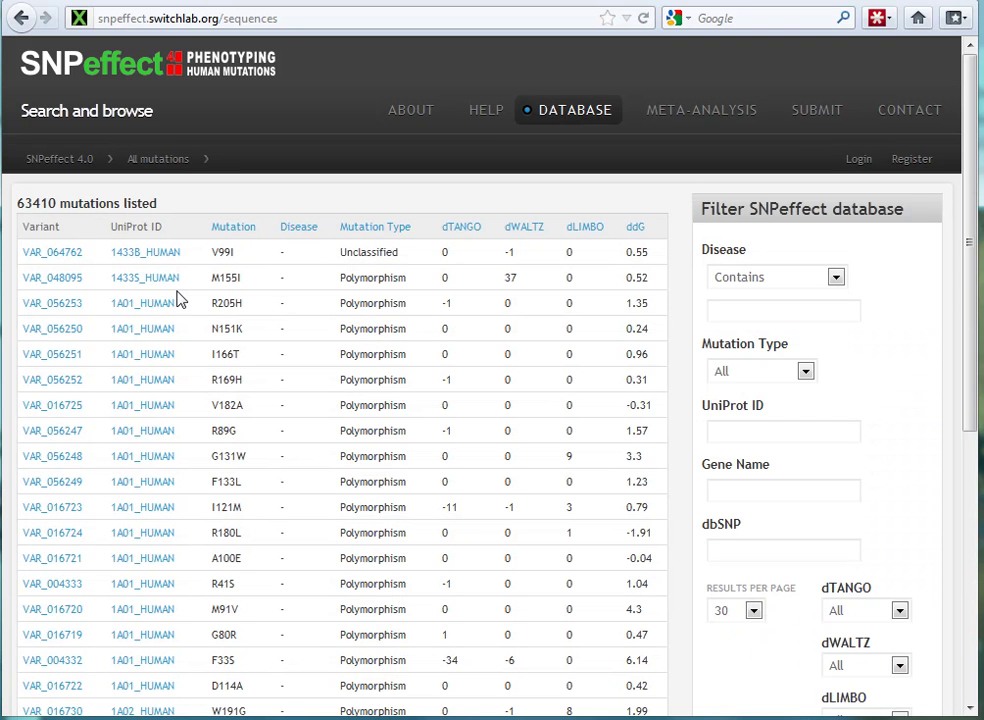
pyautogui.doubleClick(36, 203)
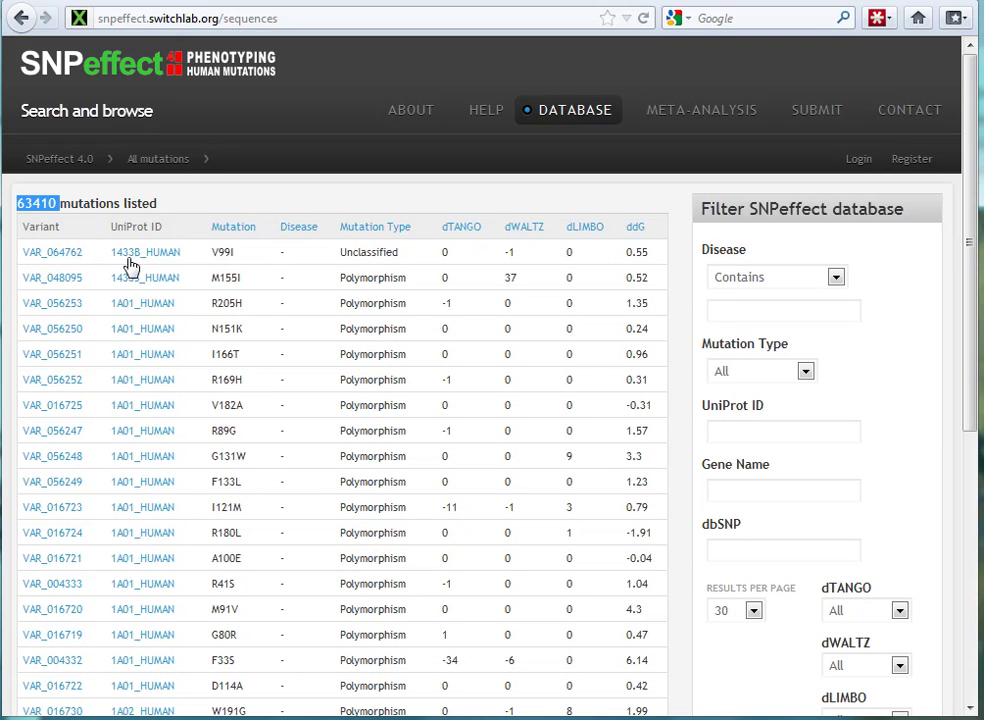
pyautogui.scroll(-3, 125, 420)
pyautogui.scroll(-1, 125, 420)
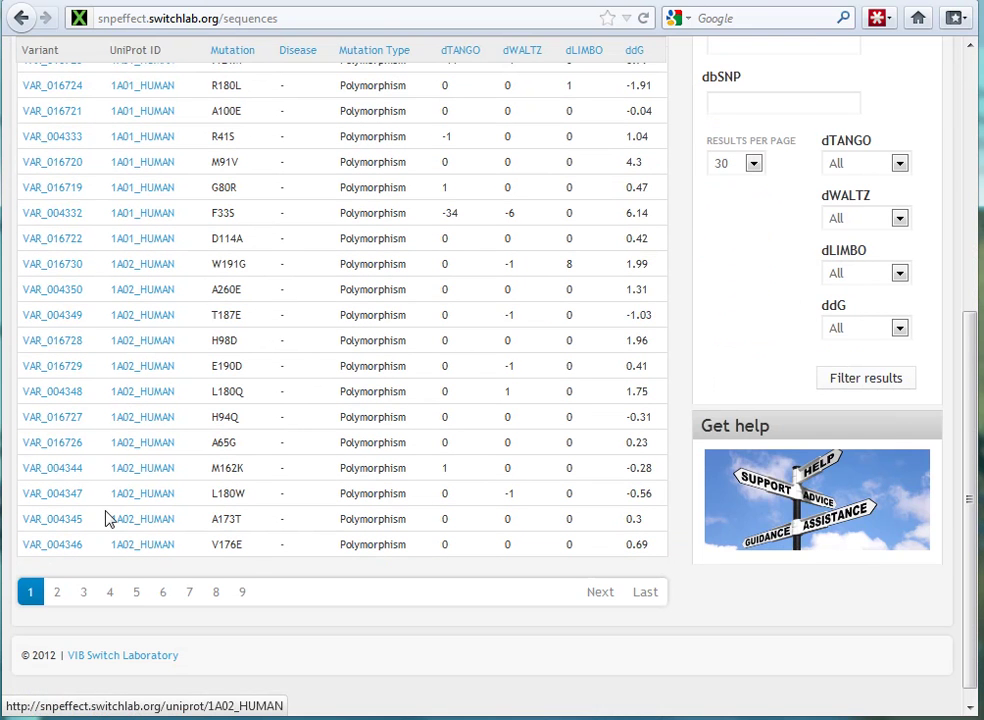
pyautogui.scroll(4, 305, 609)
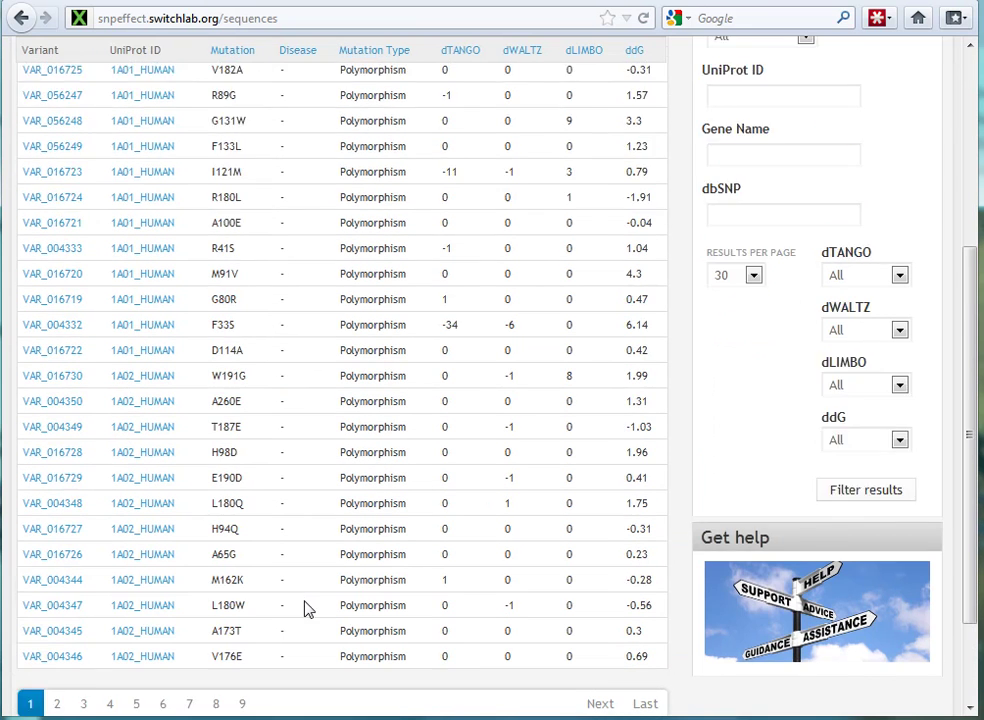
pyautogui.click(182, 210)
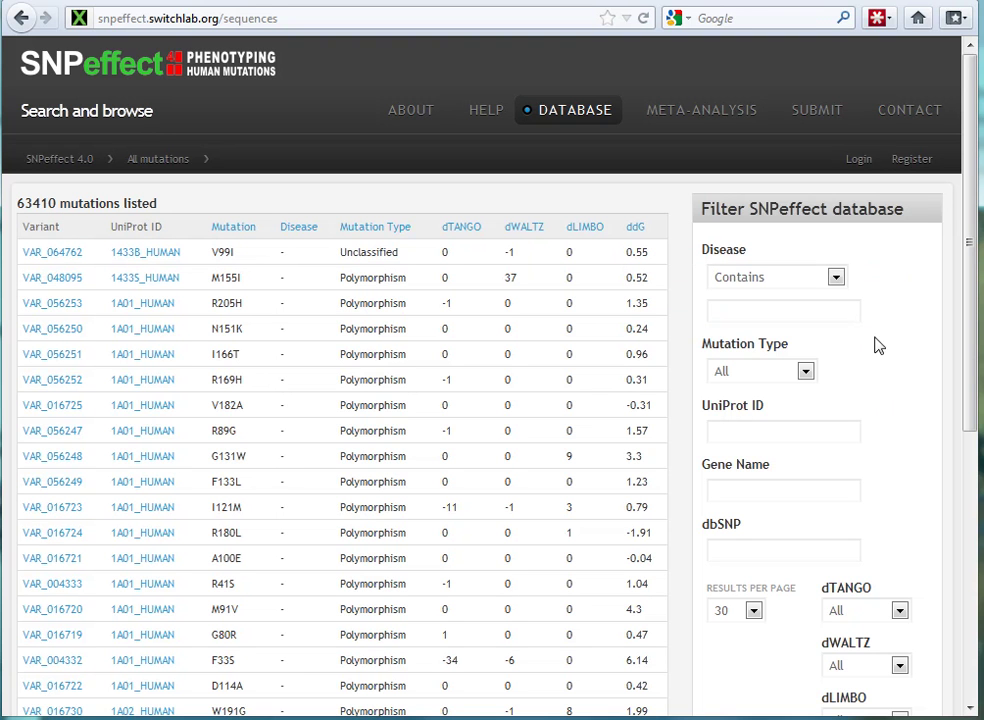
pyautogui.click(803, 313)
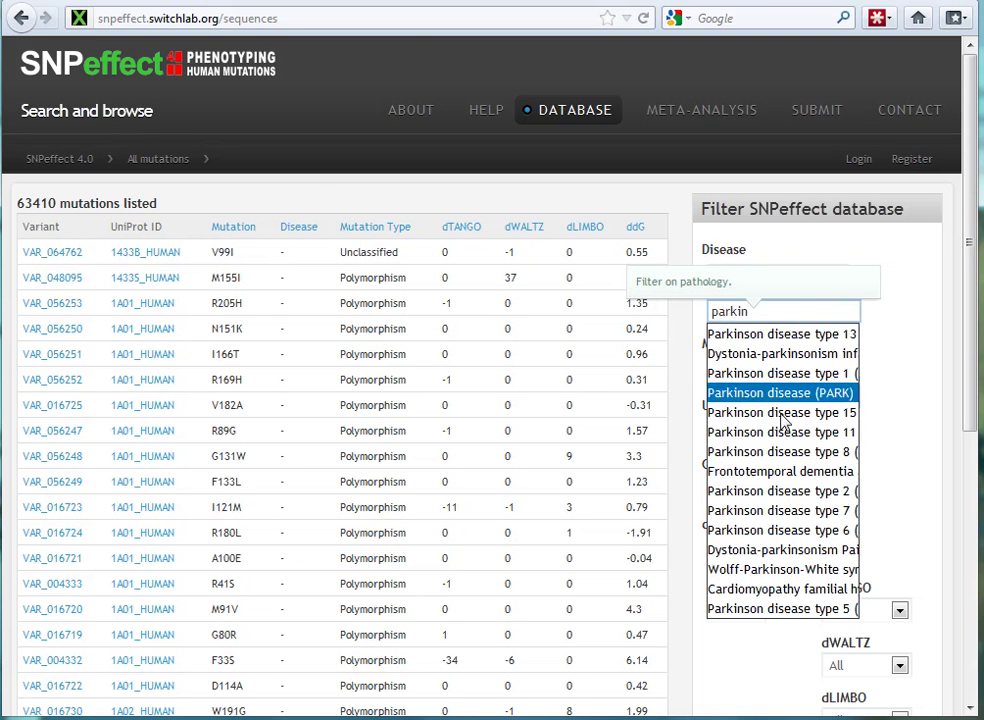
pyautogui.moveTo(745, 313); pyautogui.dragTo(707, 316)
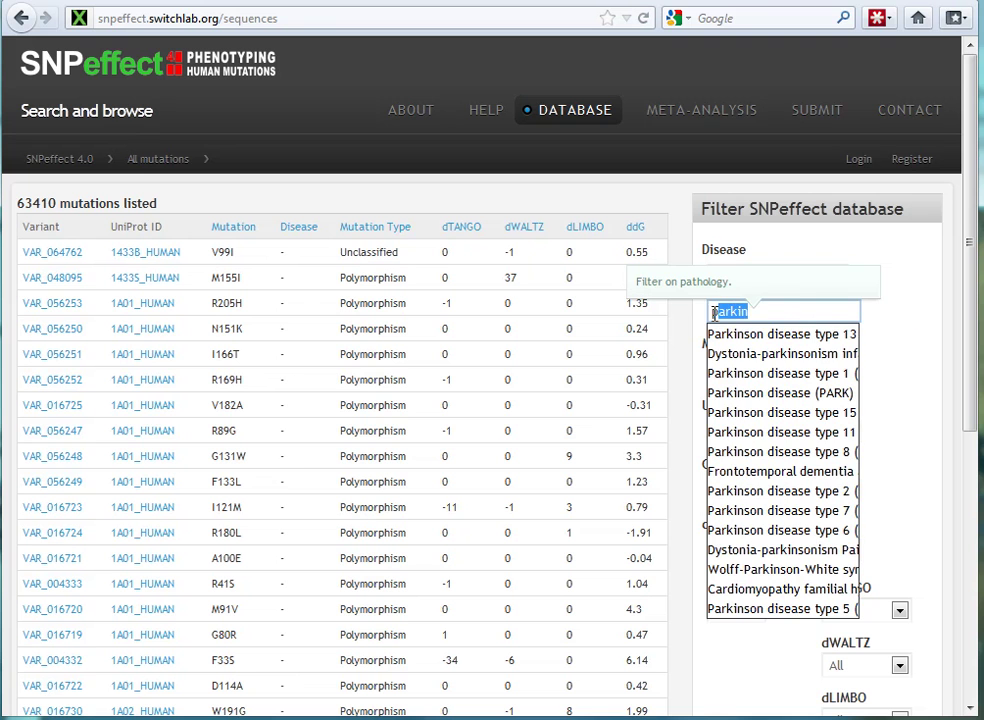
pyautogui.press('BackSpace')
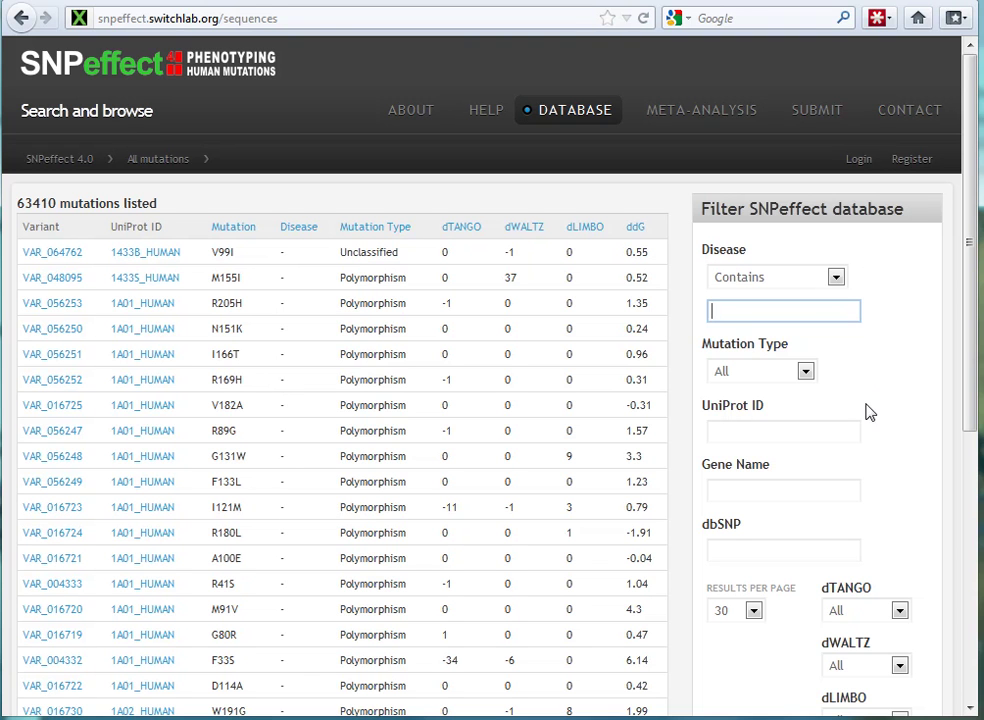
pyautogui.moveTo(850, 436)
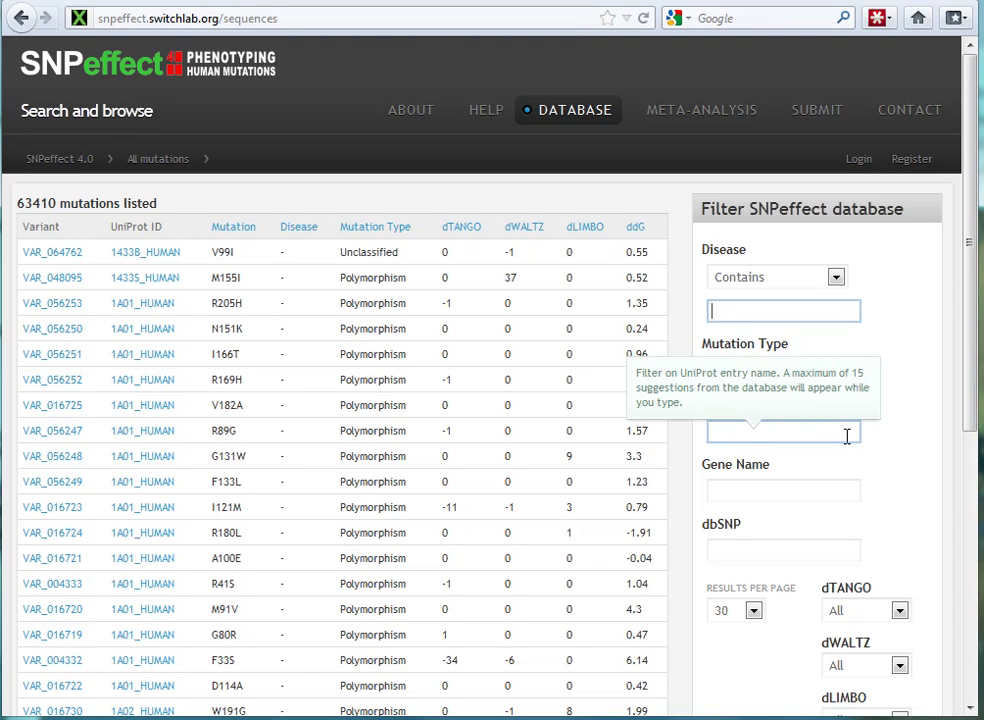
pyautogui.scroll(-2, 880, 437)
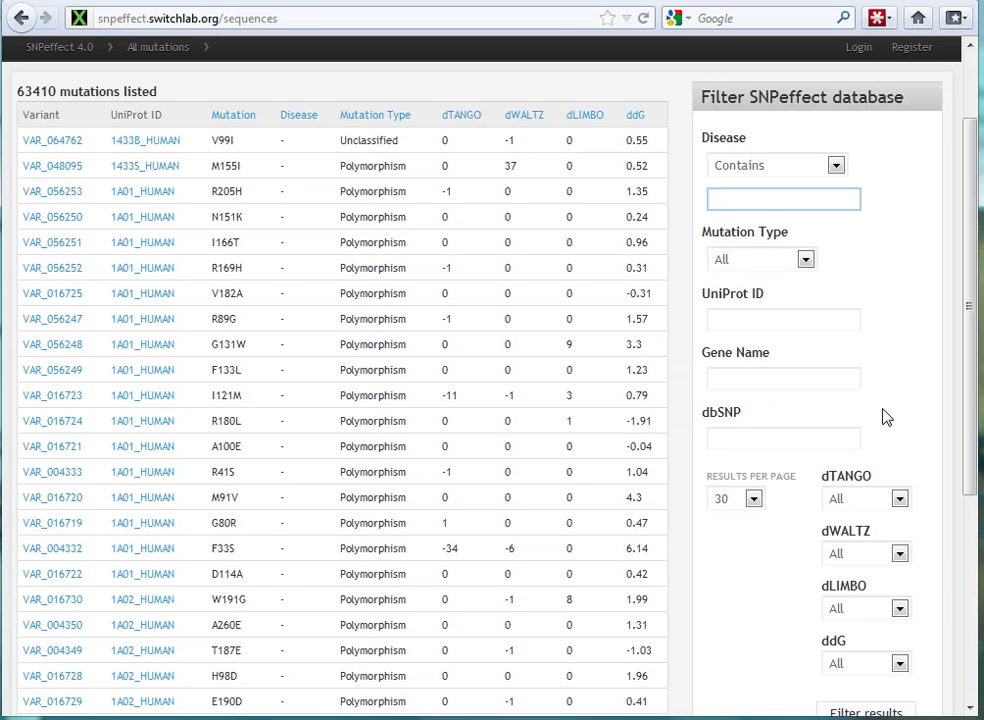
pyautogui.scroll(-2, 918, 415)
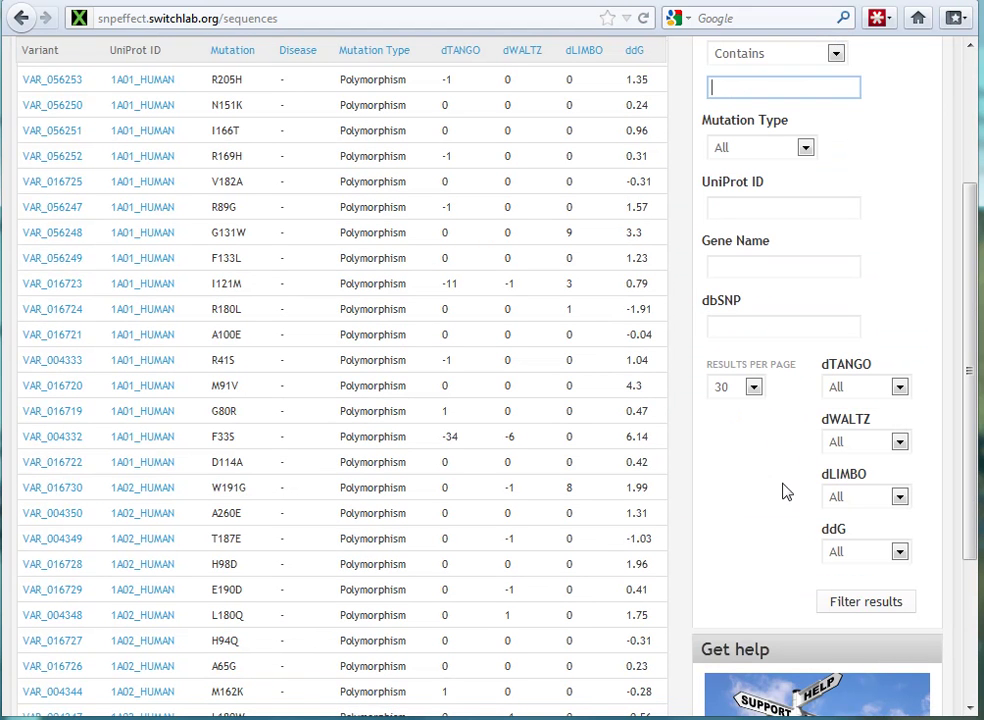
pyautogui.click(900, 389)
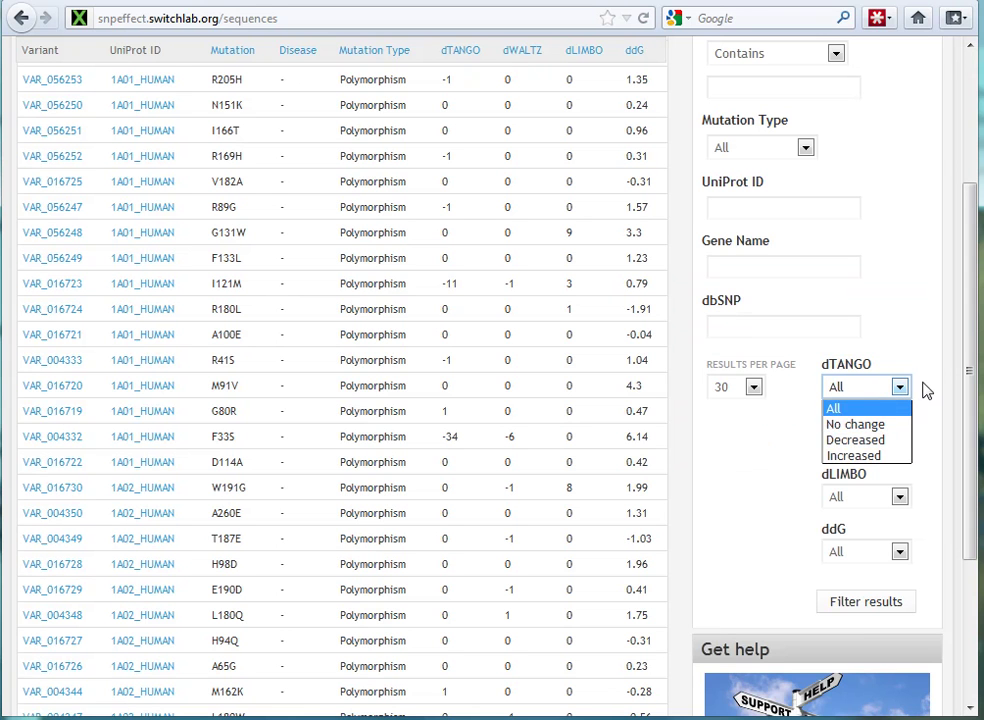
pyautogui.click(928, 362)
pyautogui.moveTo(911, 349)
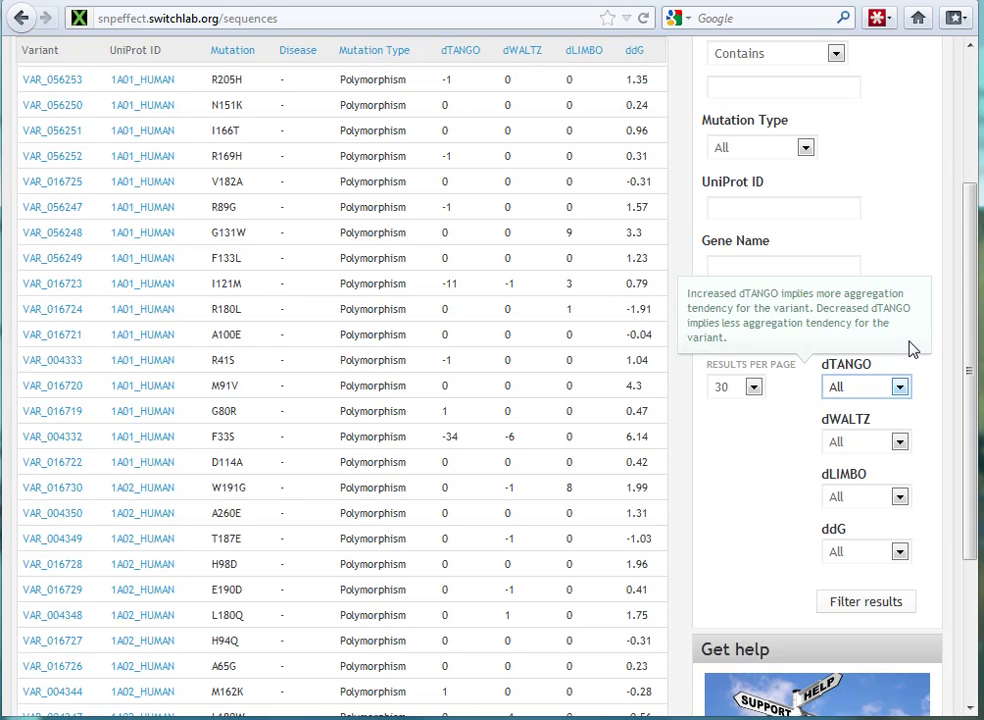
pyautogui.click(743, 506)
pyautogui.scroll(3, 743, 506)
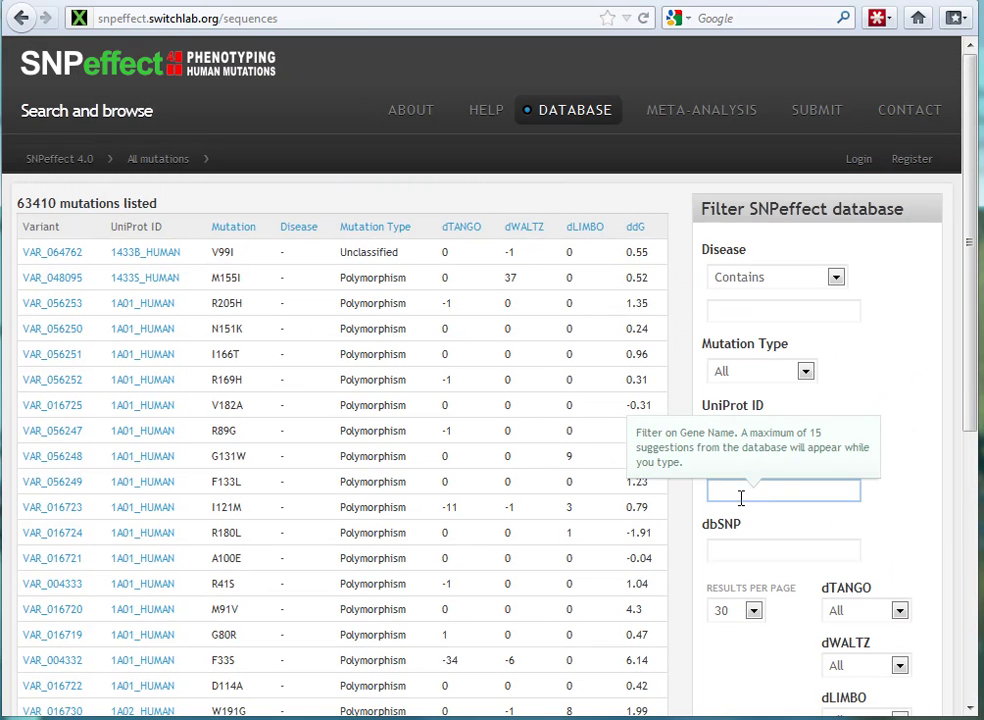
# Open the VAR_064762 (YWHAB V99I) profile, mark its ID, and scroll down to the analysis sections.
pyautogui.click(52, 255)
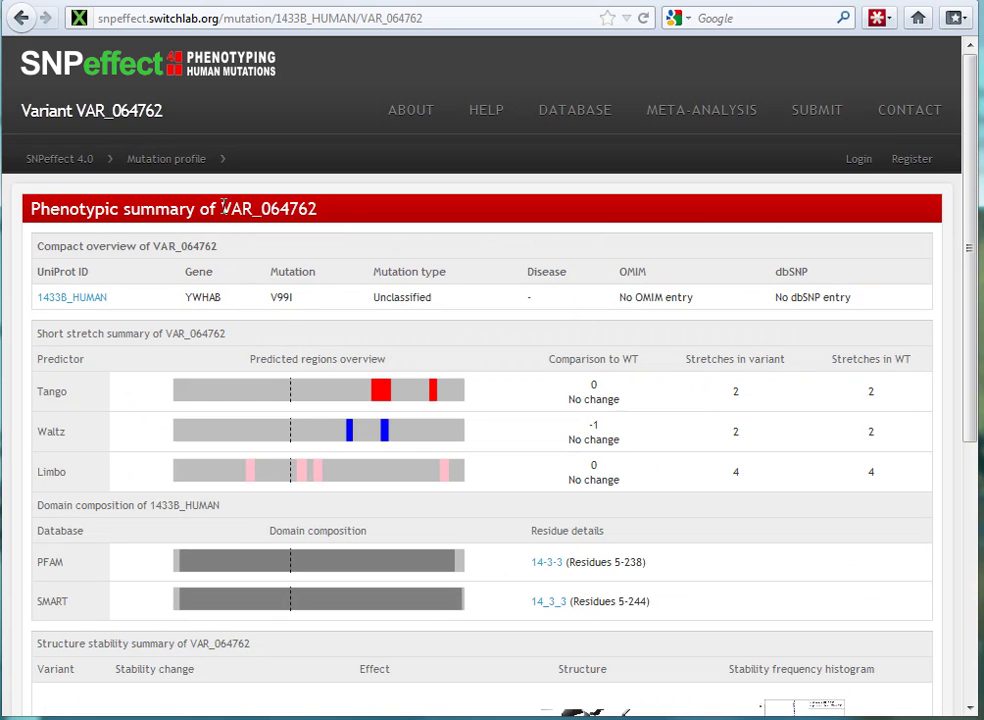
pyautogui.moveTo(223, 206); pyautogui.dragTo(318, 209)
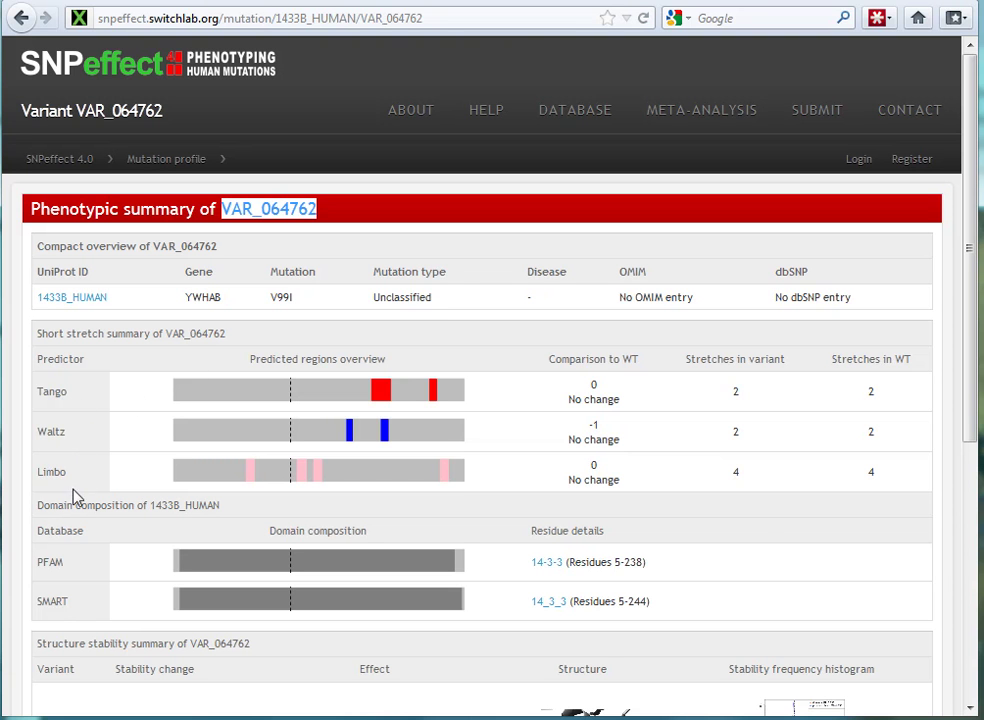
pyautogui.scroll(-2, 70, 575)
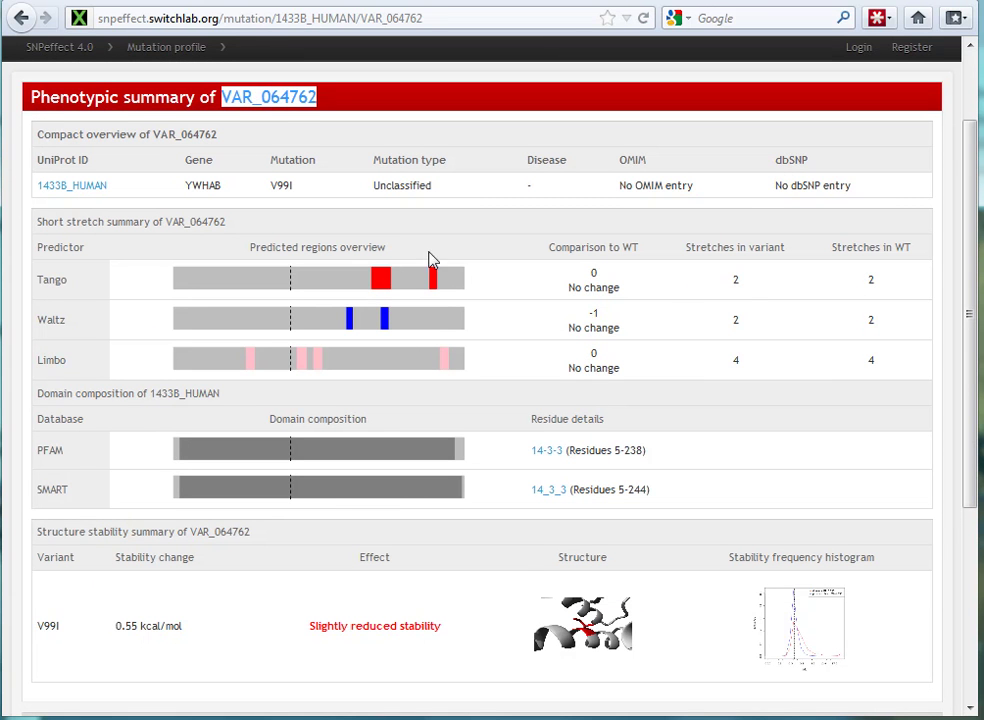
pyautogui.scroll(-4, 612, 416)
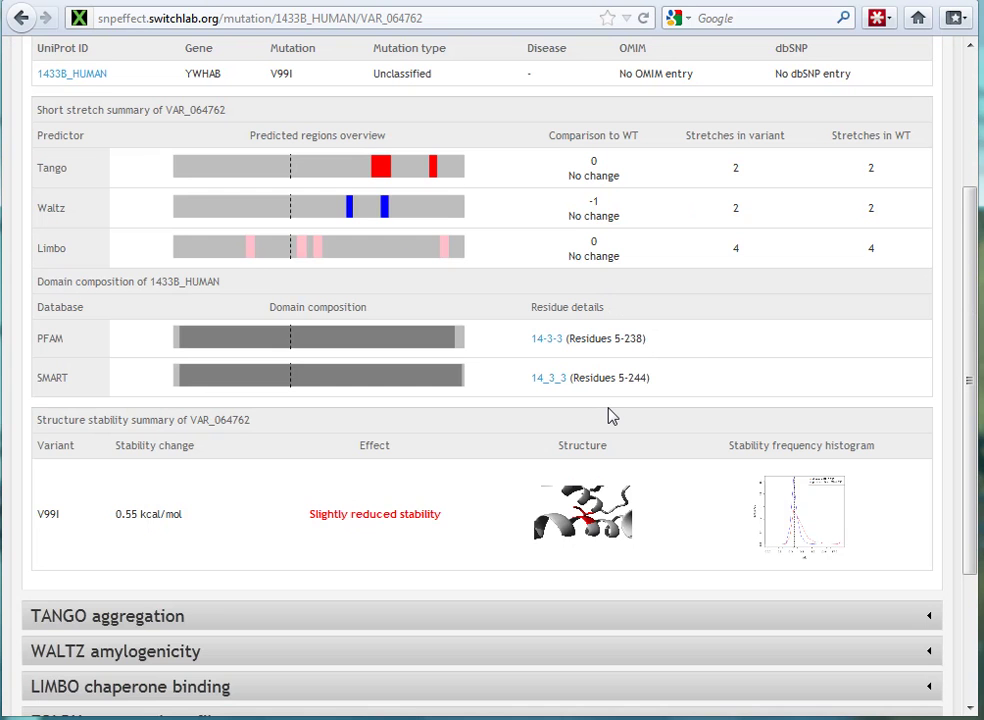
pyautogui.scroll(-2, 612, 416)
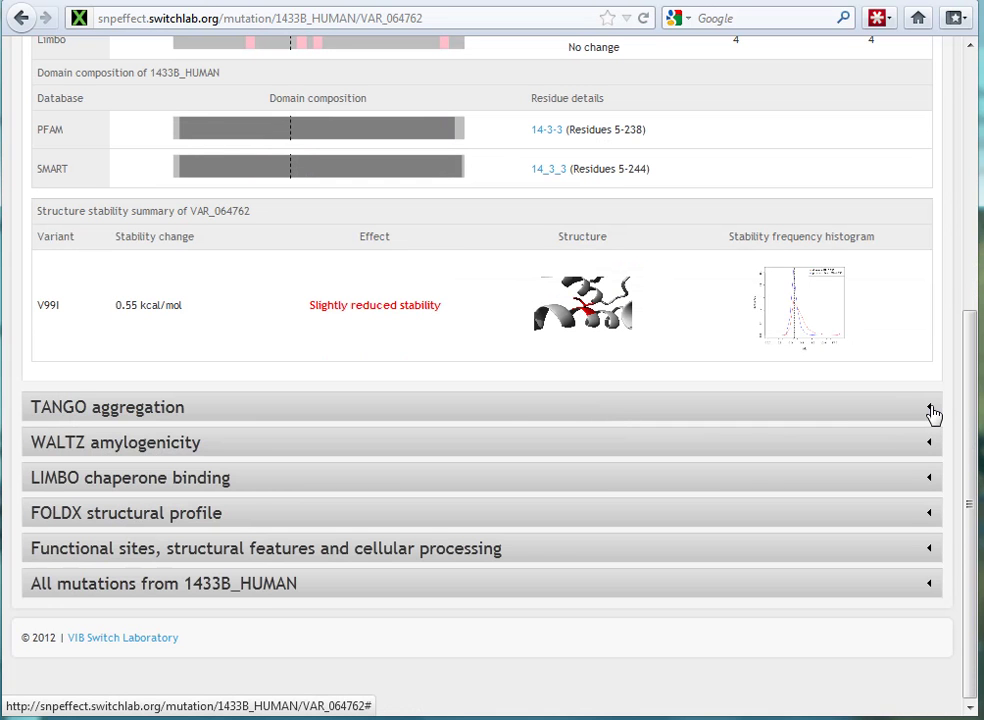
# Expand the TANGO aggregation details, review them, then collapse the section again.
pyautogui.click(932, 414)
pyautogui.moveTo(975, 279); pyautogui.dragTo(968, 340)
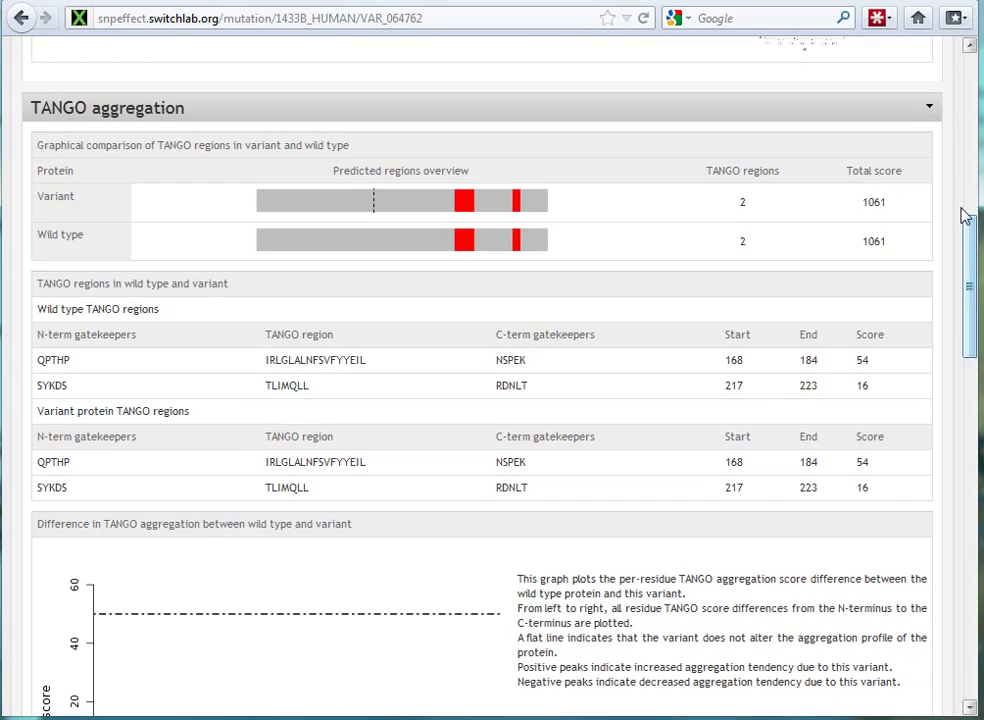
pyautogui.moveTo(970, 290); pyautogui.dragTo(960, 220)
pyautogui.click(930, 151)
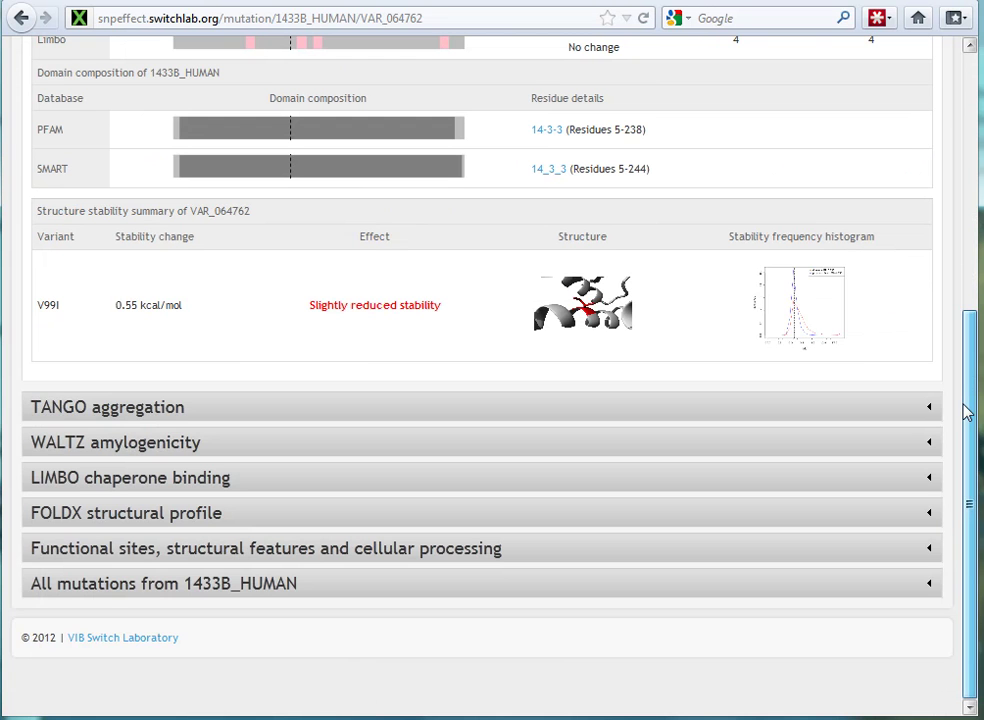
pyautogui.moveTo(964, 470); pyautogui.dragTo(962, 255)
# Expand 'All mutations from 1433B_HUMAN' to show its single V99I mutation.
pyautogui.click(188, 145)
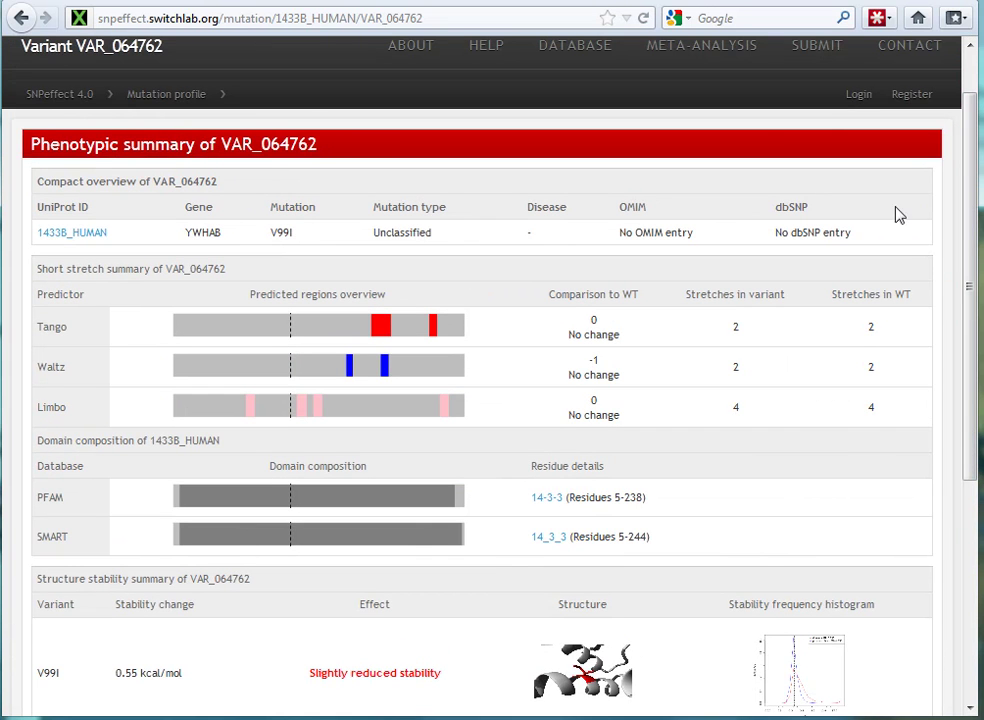
pyautogui.moveTo(962, 163); pyautogui.dragTo(898, 473)
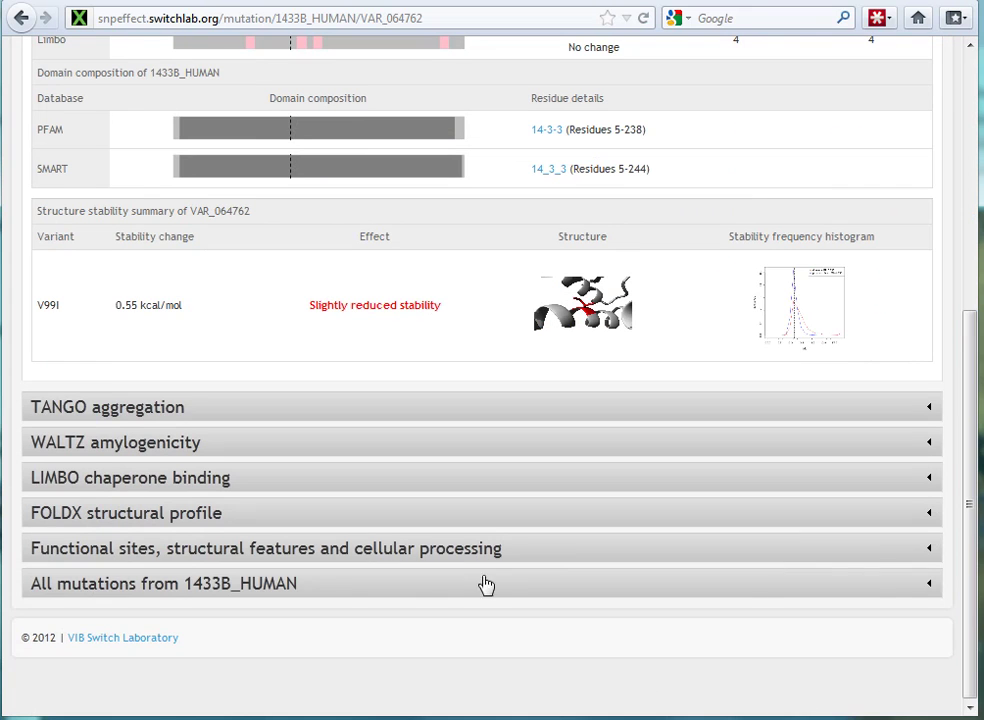
pyautogui.click(929, 585)
pyautogui.moveTo(977, 556); pyautogui.dragTo(957, 628)
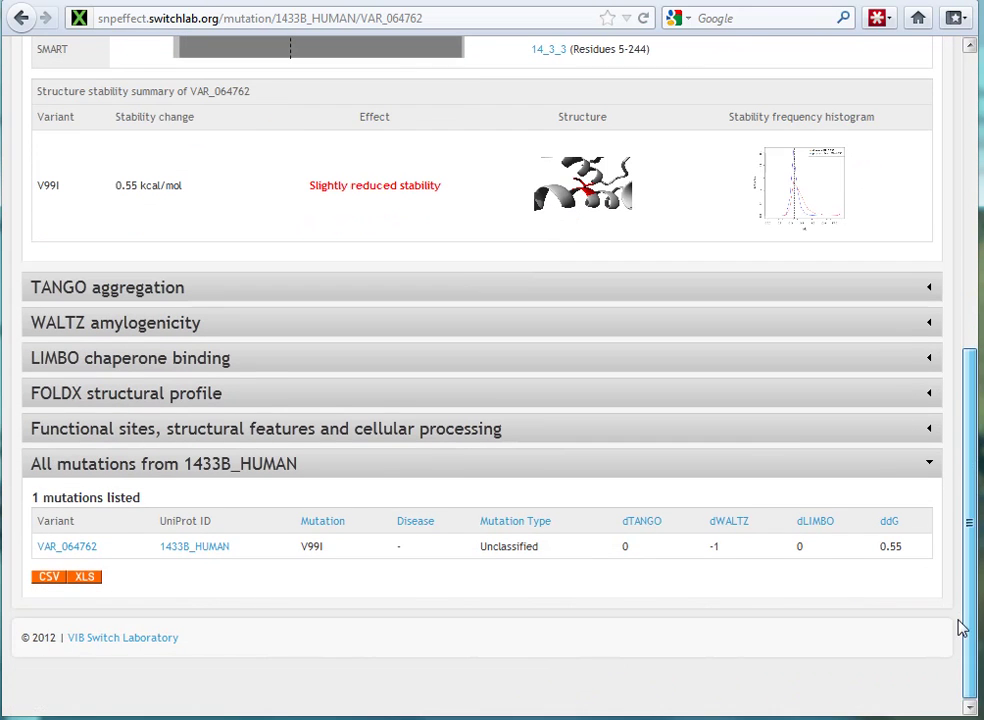
# Open the 1433B_HUMAN protein page and expand its TANGO aggregation profile.
pyautogui.click(197, 550)
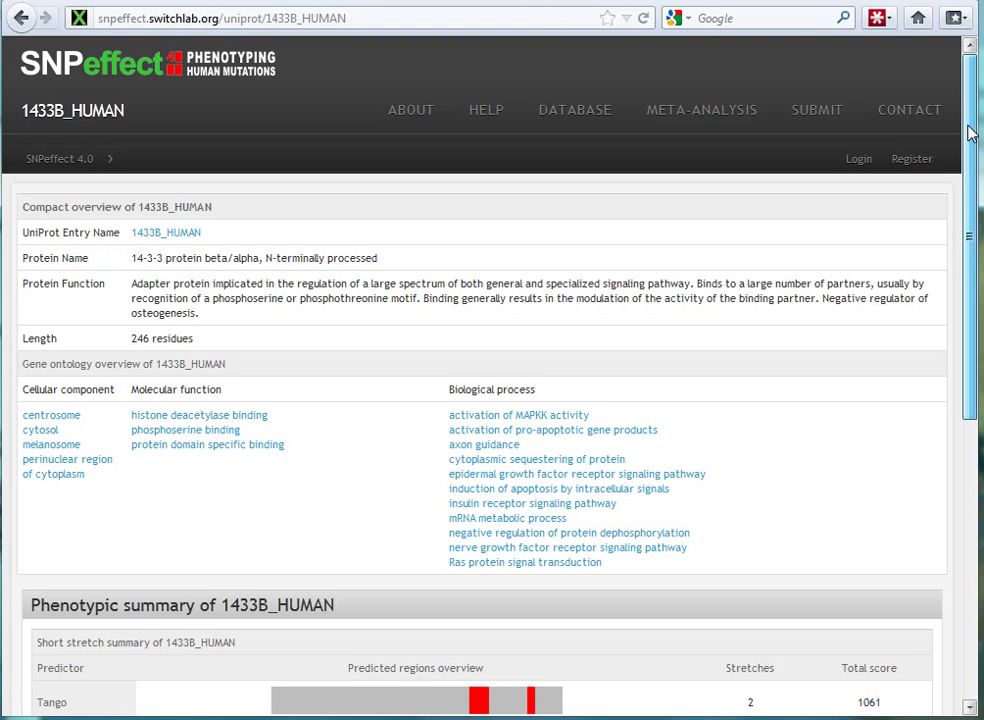
pyautogui.moveTo(969, 132); pyautogui.dragTo(974, 385)
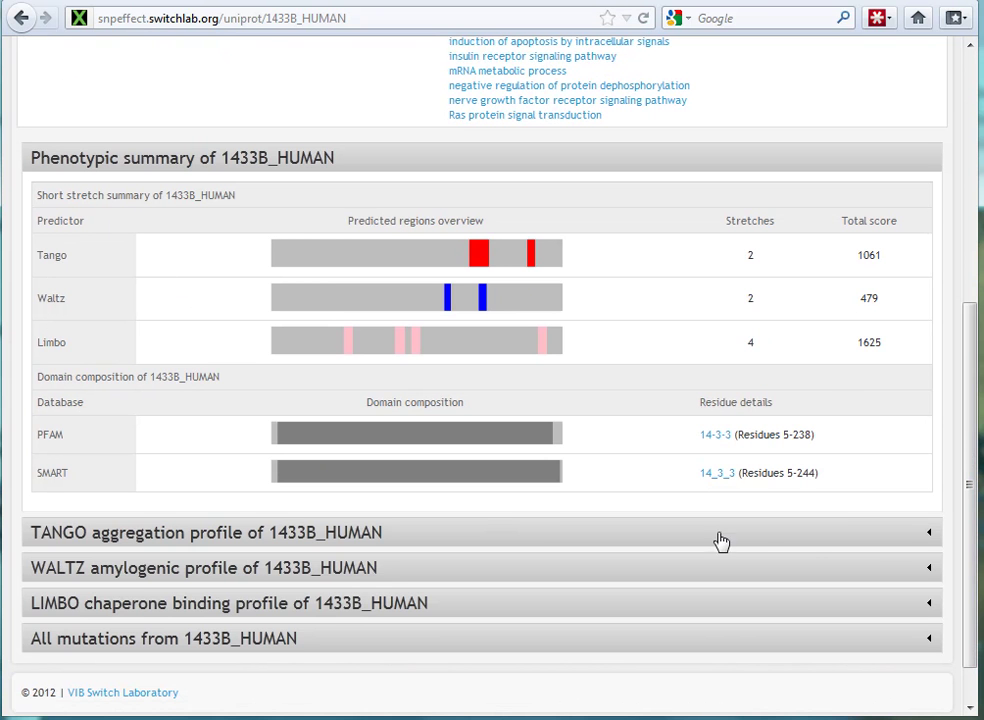
pyautogui.click(938, 534)
pyautogui.moveTo(970, 373); pyautogui.dragTo(968, 208)
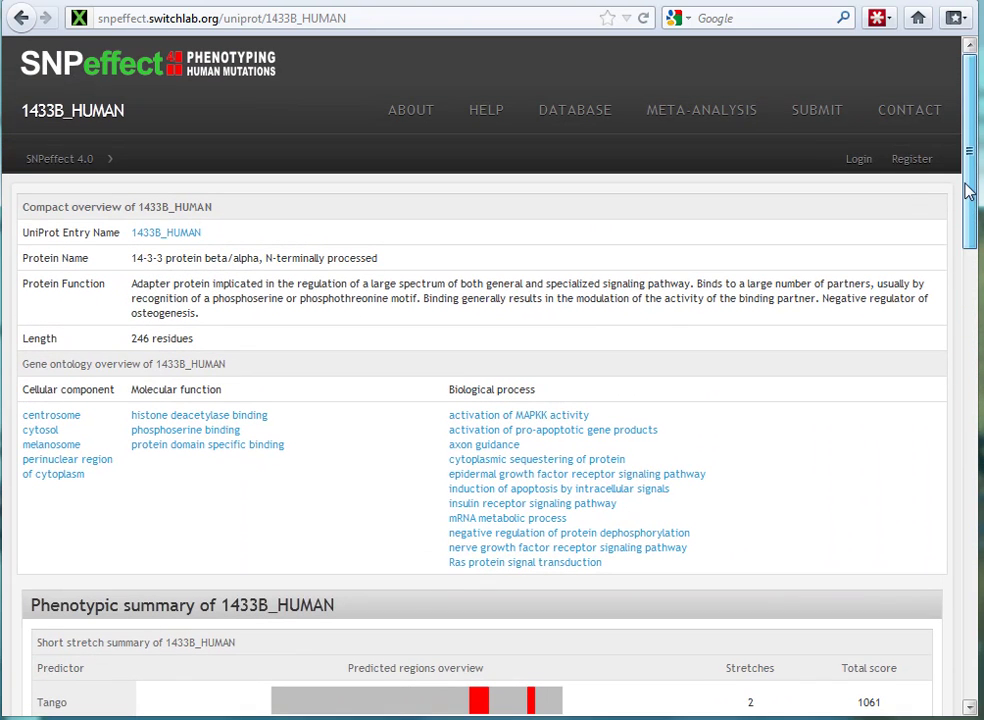